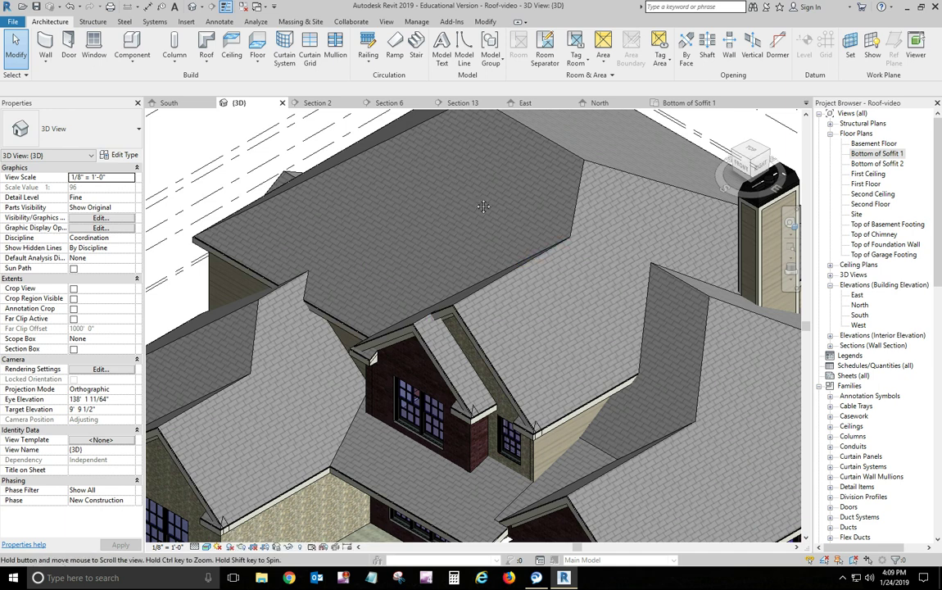
Orbit the 3D view slightly to change the angle on the roof
shift+middle_drag(486, 215, 463, 249)
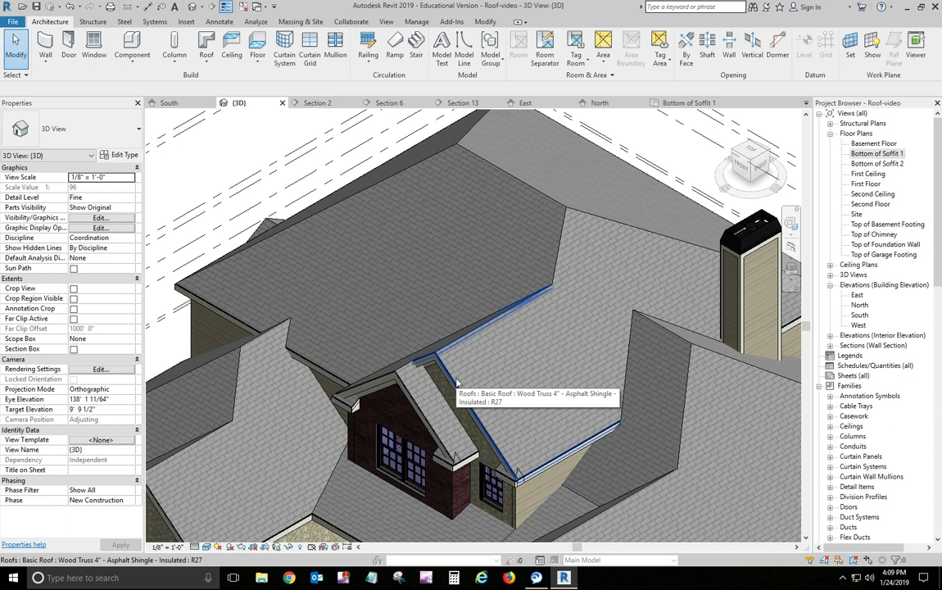
Expand the Roof options on the Architecture tab, including soffit, fascia and gutter
click(209, 63)
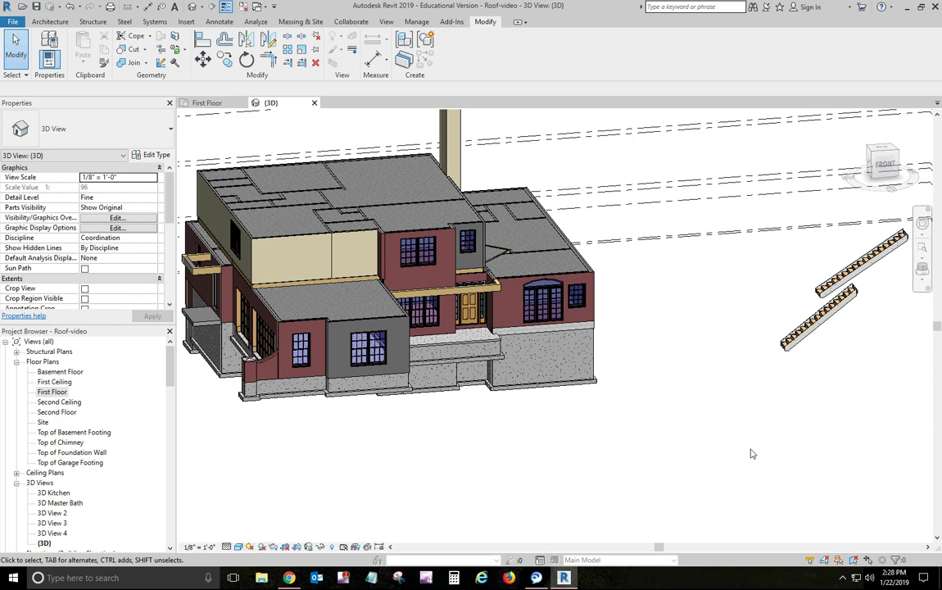
Orbit the house toward its left side to show the front porch
shift+middle_drag(704, 437, 748, 468)
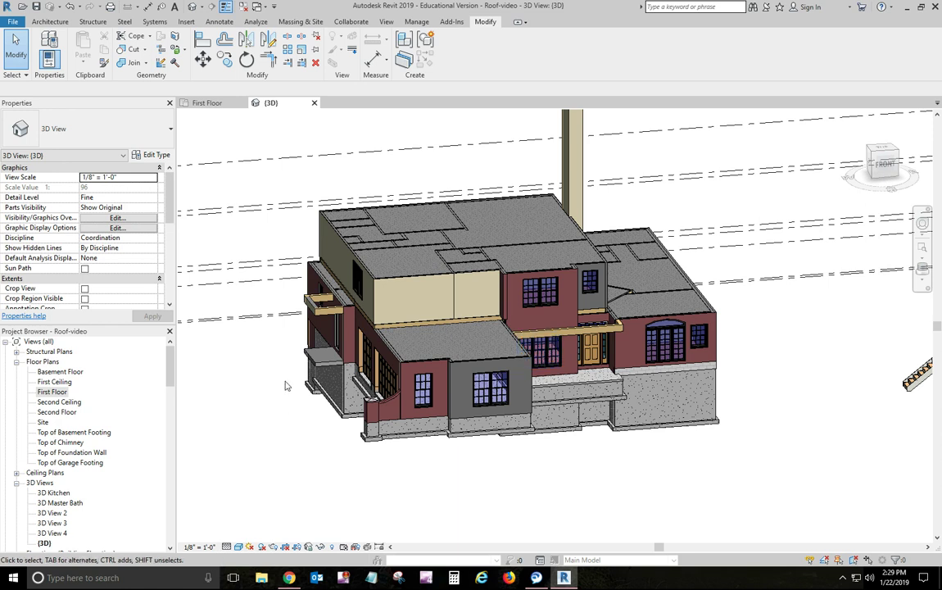
Zoom in on the left porch and select the upper Porch Beam No Clapboard wall
scroll(266, 316, up, 5)
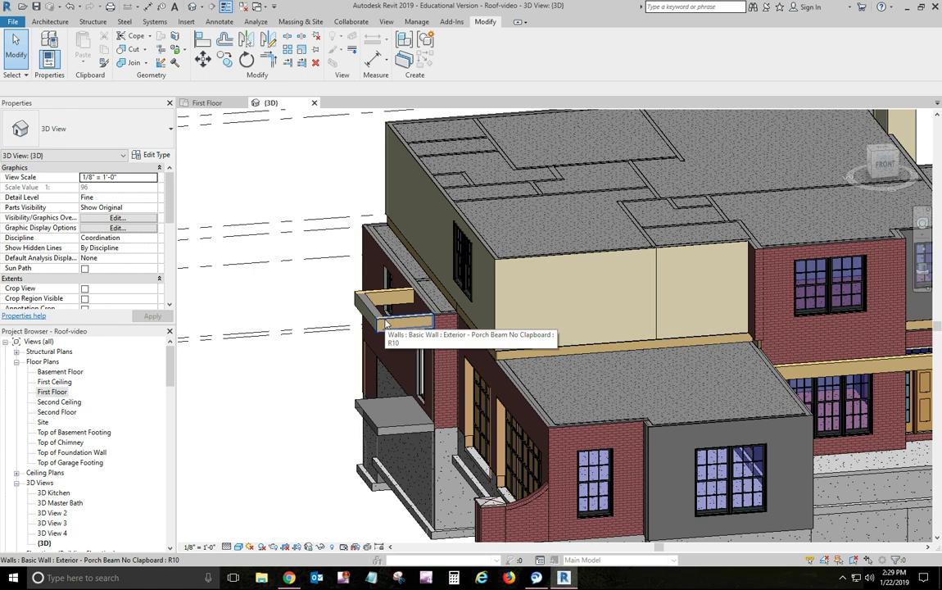
click(385, 322)
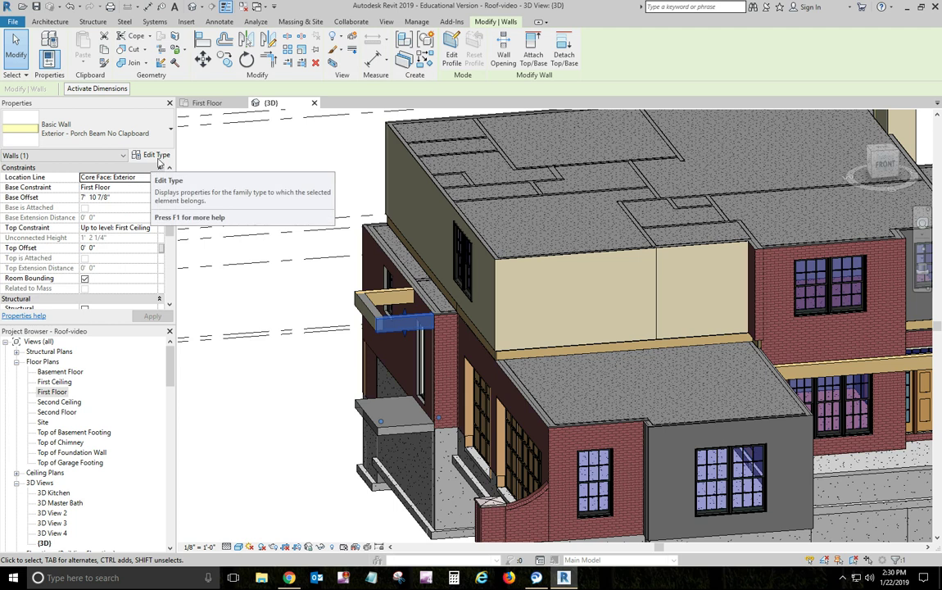
Review the porch beam's single 8-inch softwood structure layer, then cancel without changes
click(156, 156)
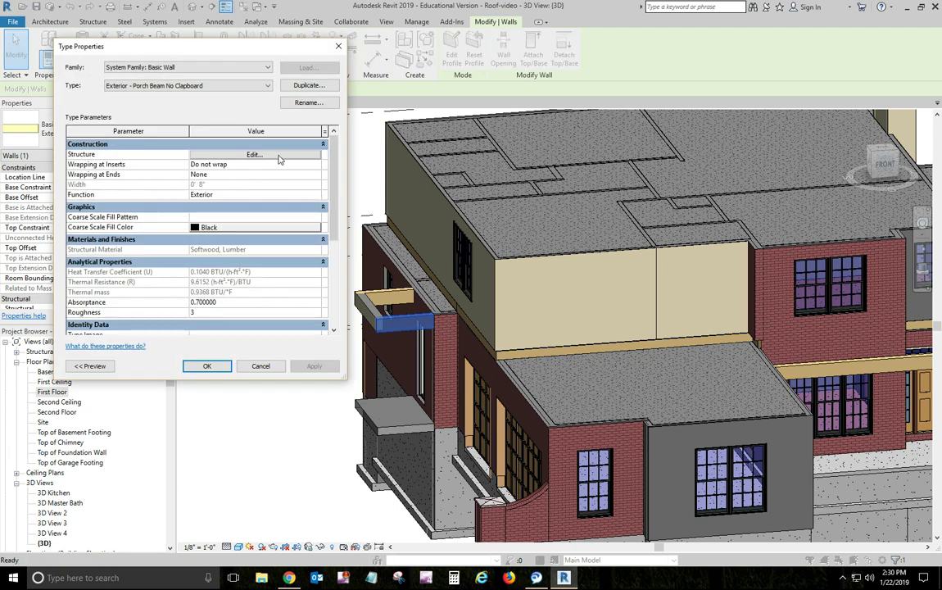
click(277, 157)
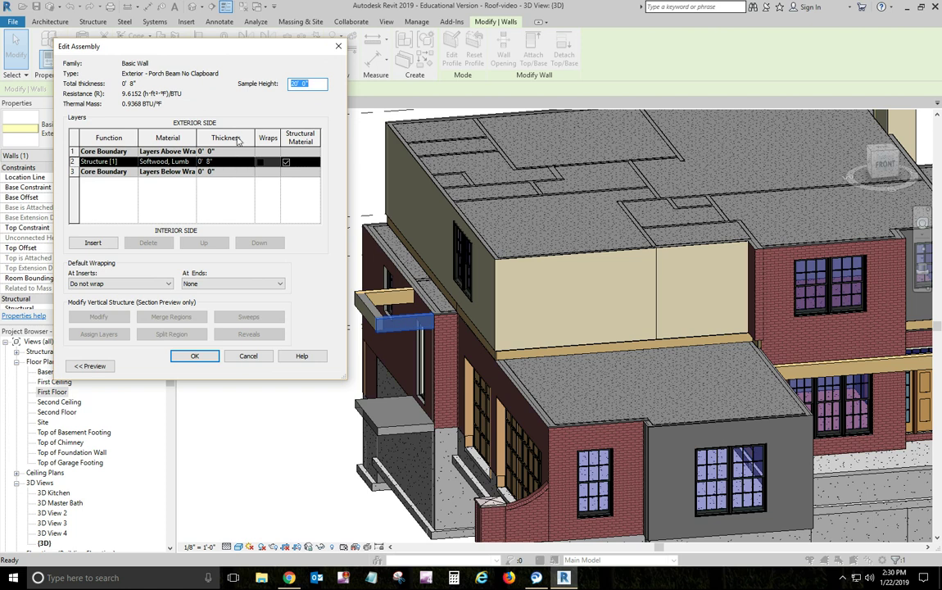
click(251, 357)
click(261, 366)
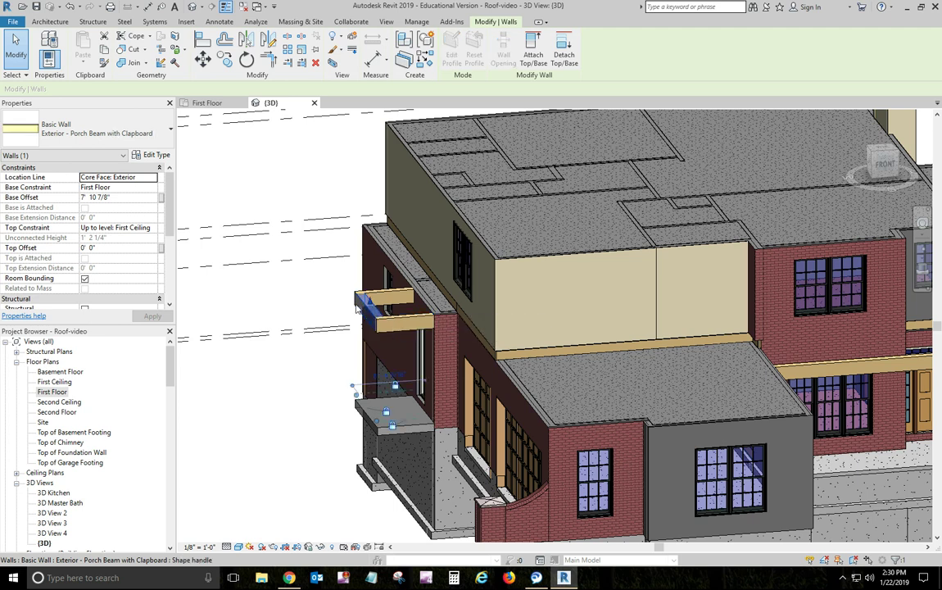
Select the Porch Beam with Clapboard wall and review its type properties unchanged
click(354, 385)
click(163, 157)
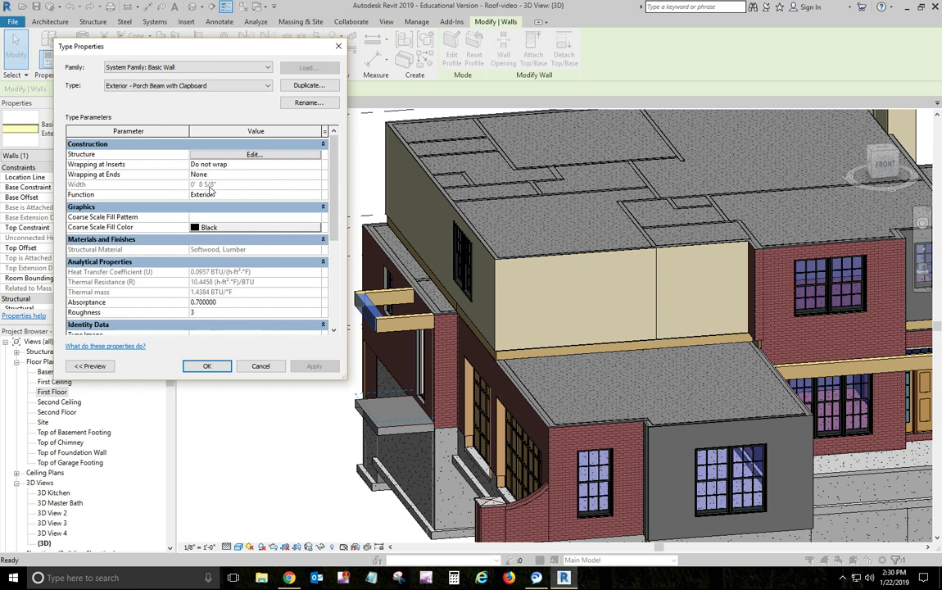
click(261, 366)
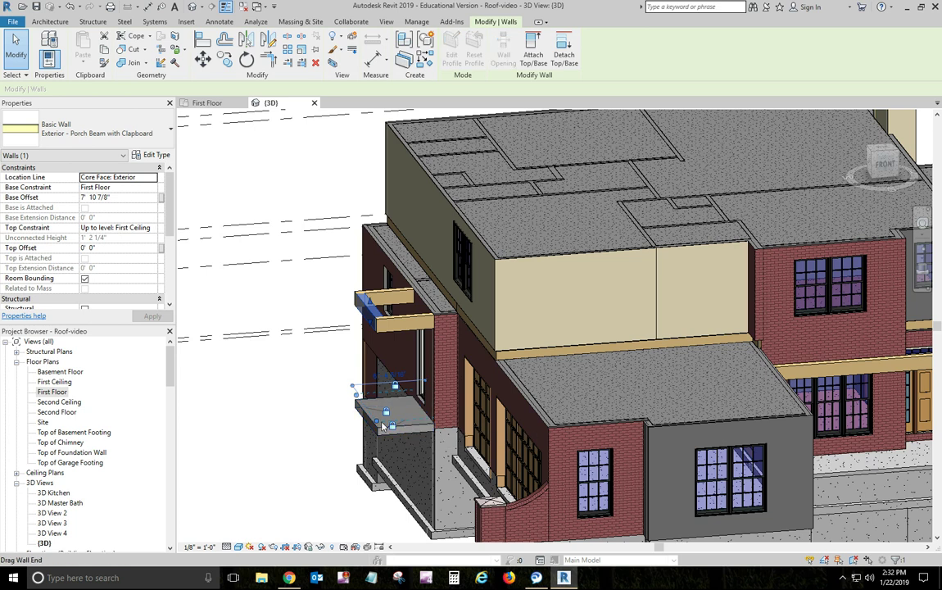
Deselect the beam wall, pan to the house front and zoom out to the whole house
key(Escape)
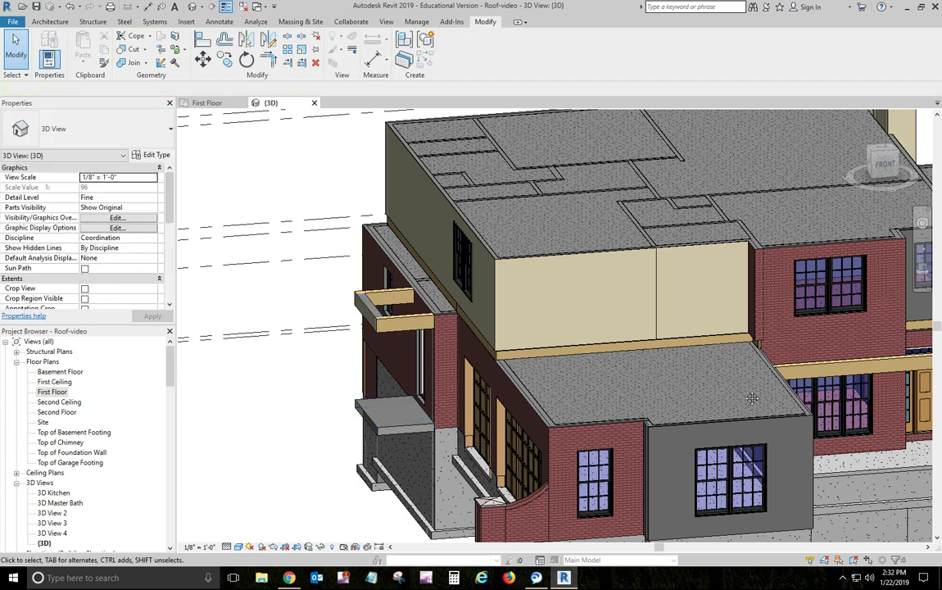
middle_drag(737, 385, 453, 353)
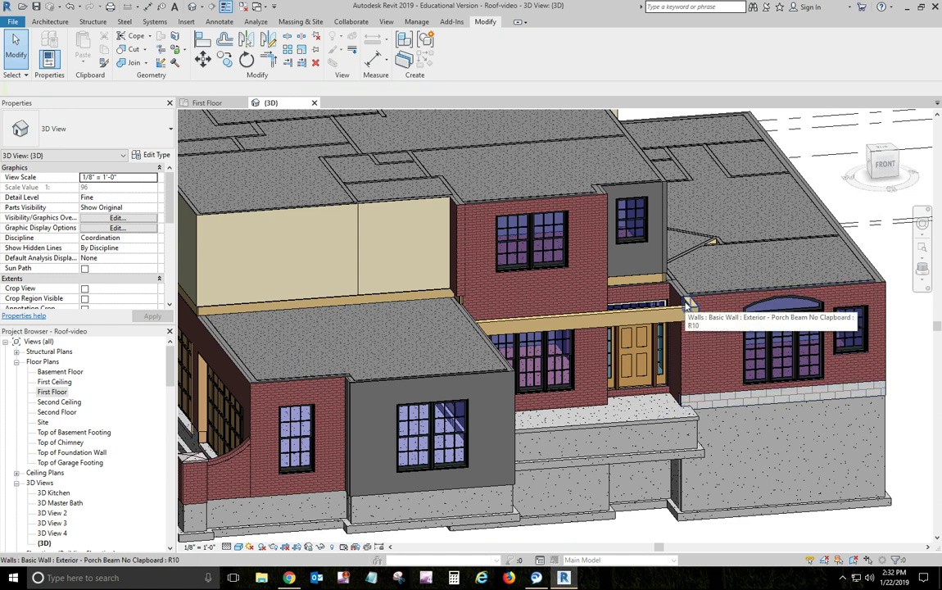
scroll(684, 306, down, 4)
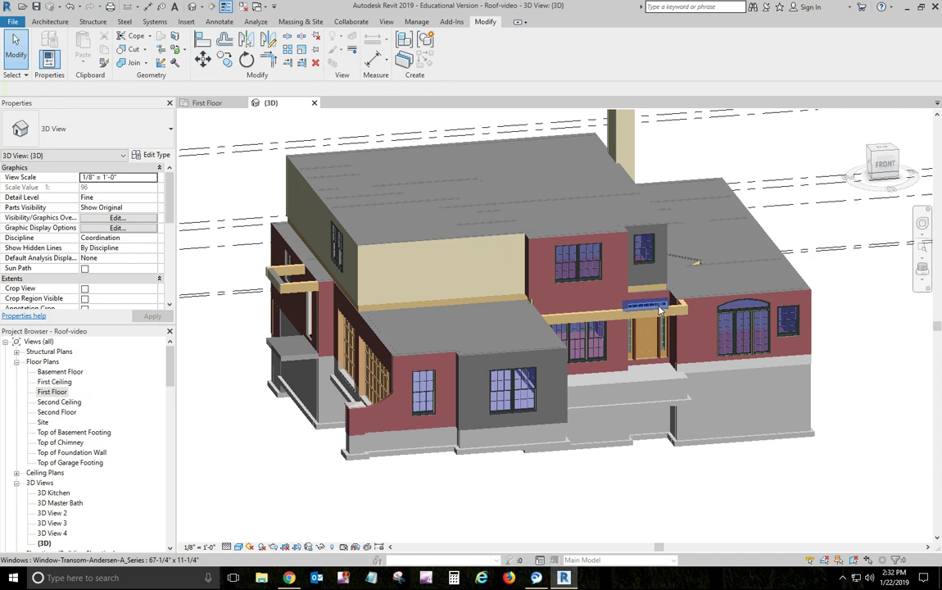
middle_drag(177, 168, 258, 262)
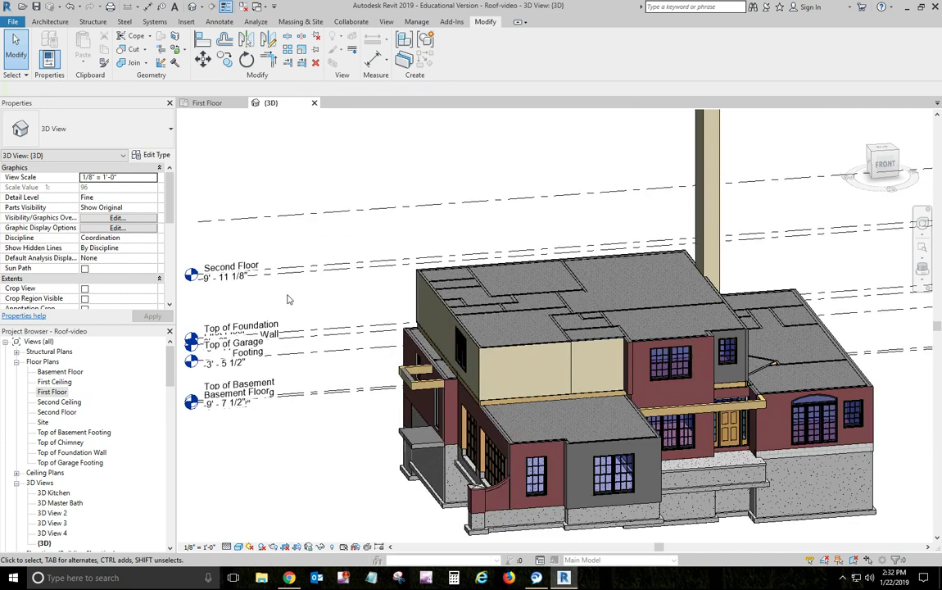
click(209, 103)
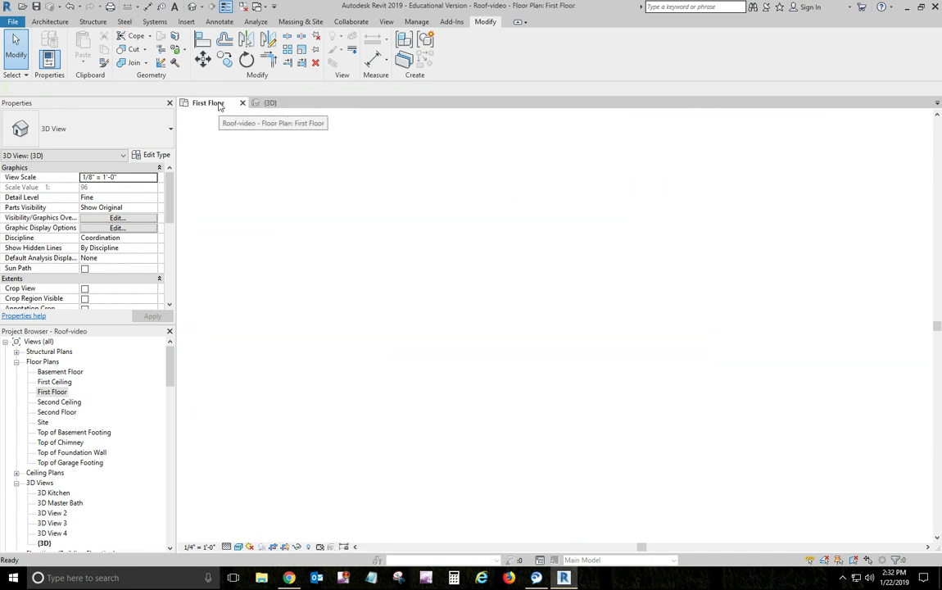
click(193, 7)
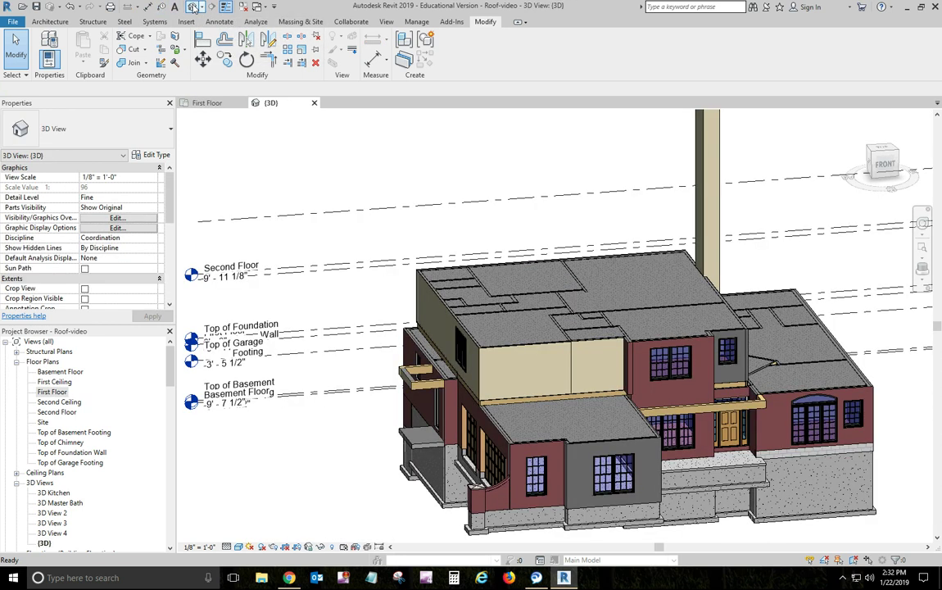
click(198, 104)
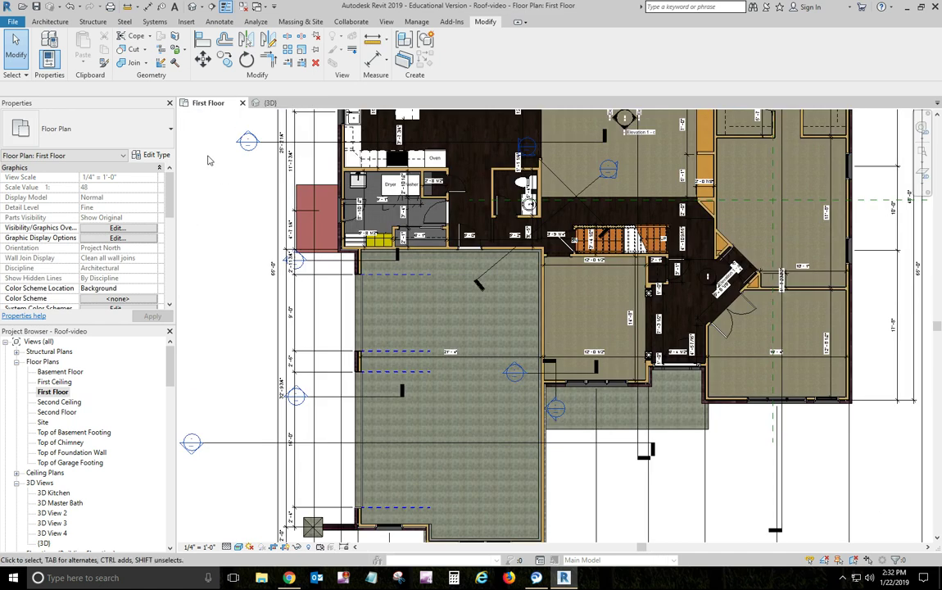
scroll(208, 160, down, 1)
click(260, 103)
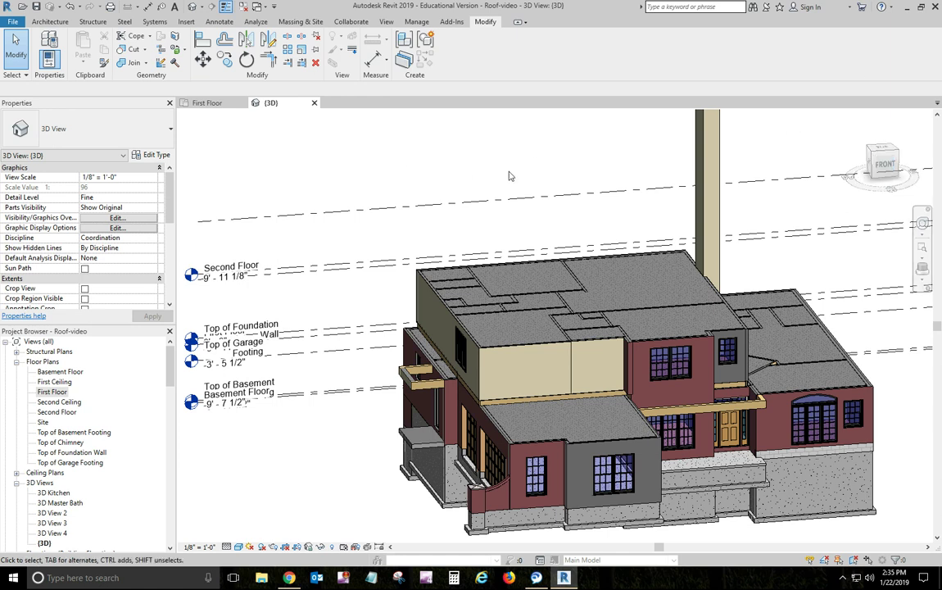
Zoom in on the brick wall top above the window, then orbit back to the full house
mouse_move(508, 176)
shift+middle_down()
mouse_move(569, 354)
mouse_move(585, 339)
shift+middle_up()
scroll(585, 339, up, 5)
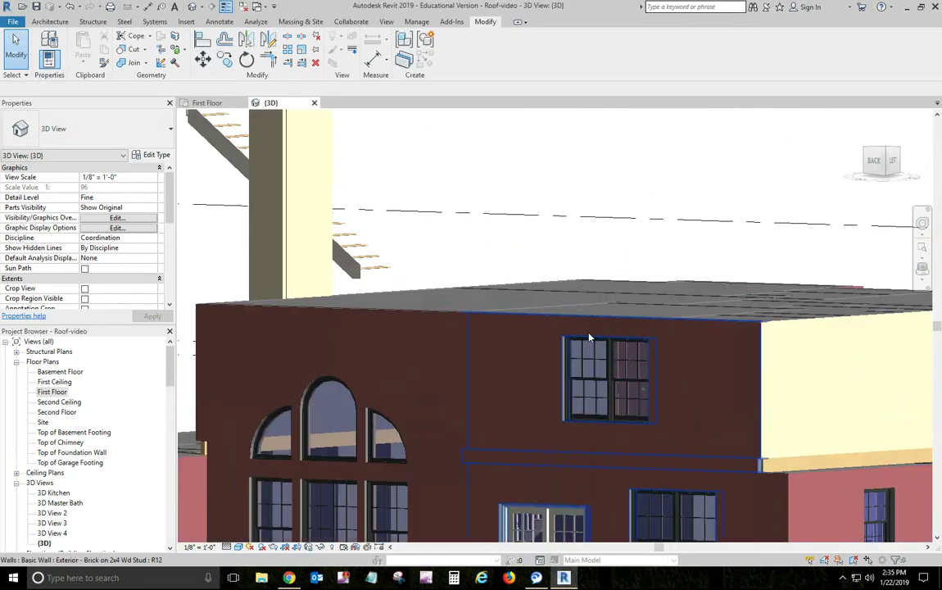
scroll(567, 339, up, 3)
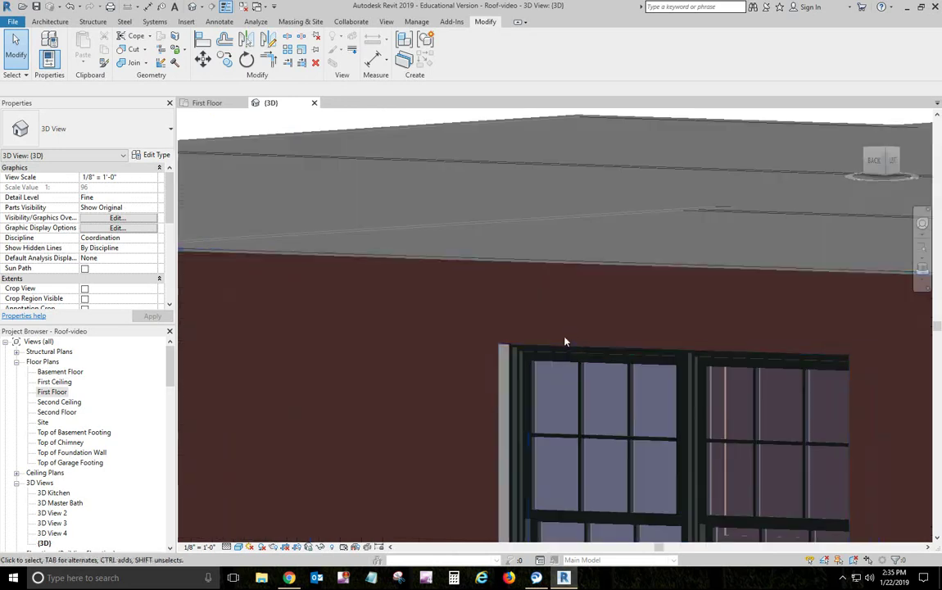
middle_drag(513, 357, 483, 437)
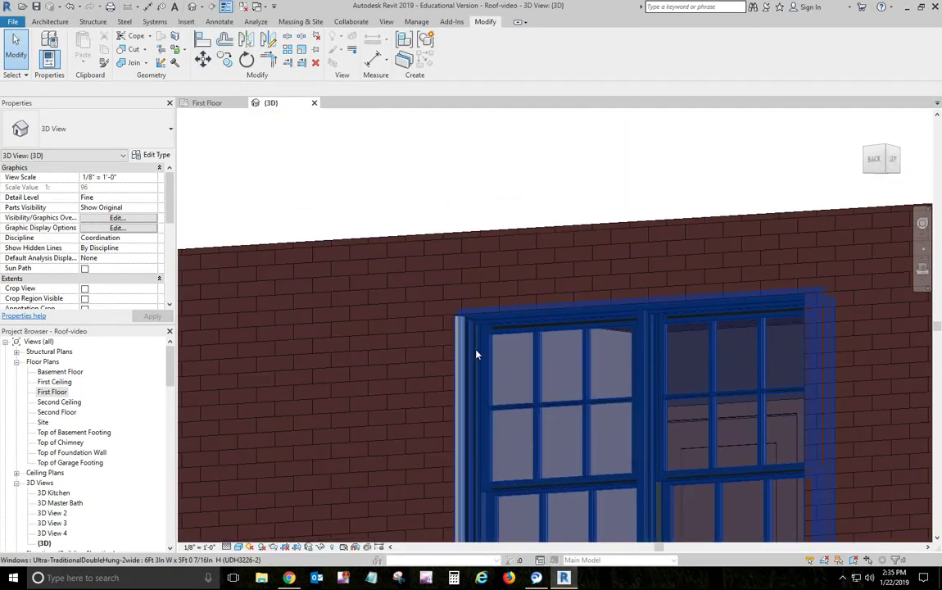
scroll(471, 312, down, 5)
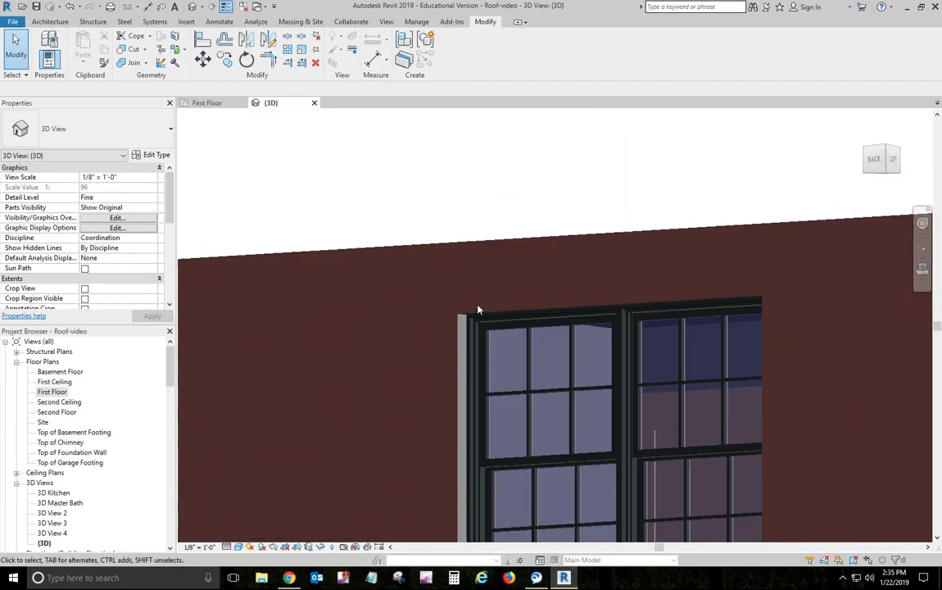
scroll(478, 308, up, 4)
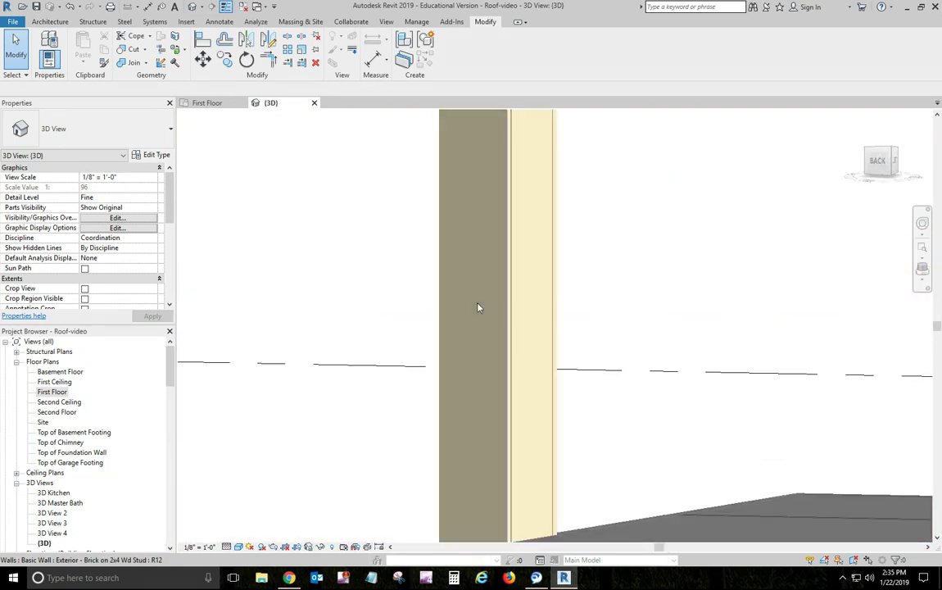
scroll(629, 354, down, 3)
mouse_move(629, 354)
shift+middle_down()
mouse_move(677, 344)
mouse_move(603, 311)
mouse_move(504, 303)
shift+middle_up()
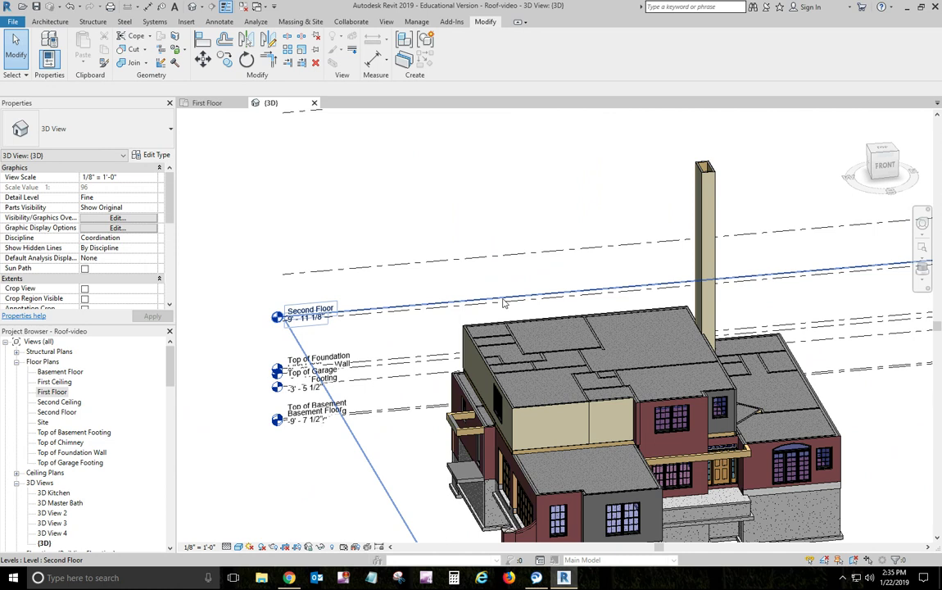
Orbit upward to look down on the roofs, then zoom and pan to centre the roof
shift+middle_drag(442, 275, 496, 279)
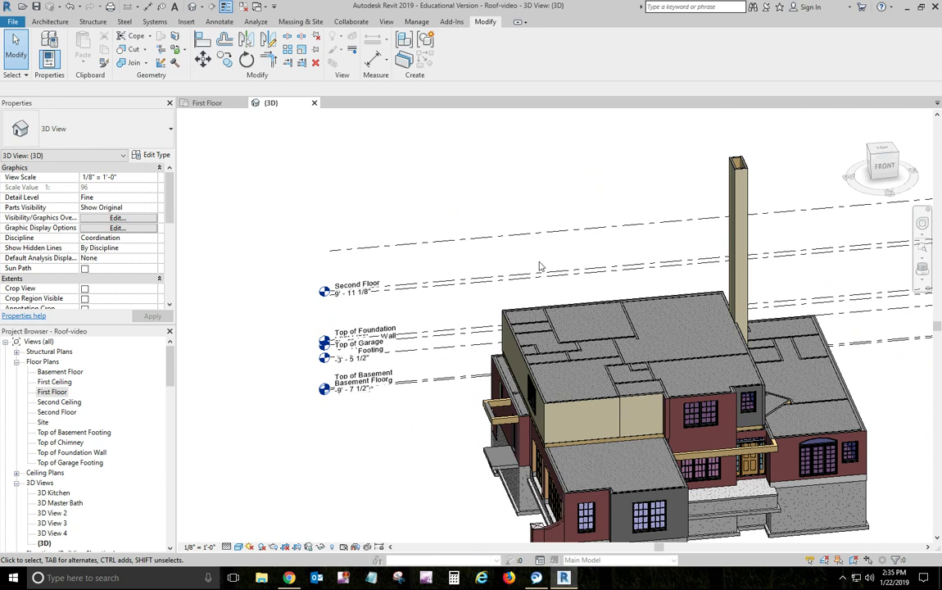
shift+middle_drag(488, 243, 540, 266)
scroll(541, 266, up, 5)
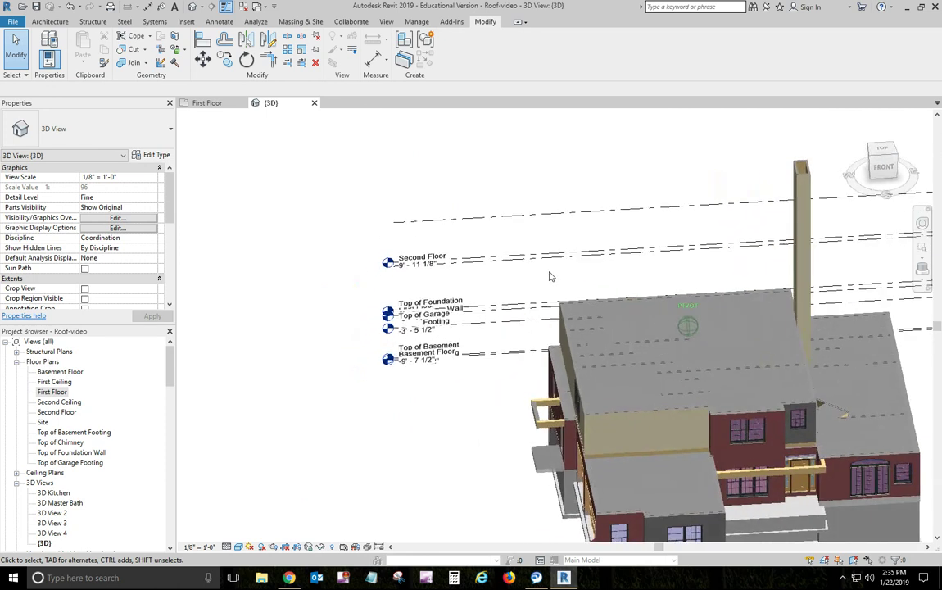
middle_drag(483, 270, 435, 257)
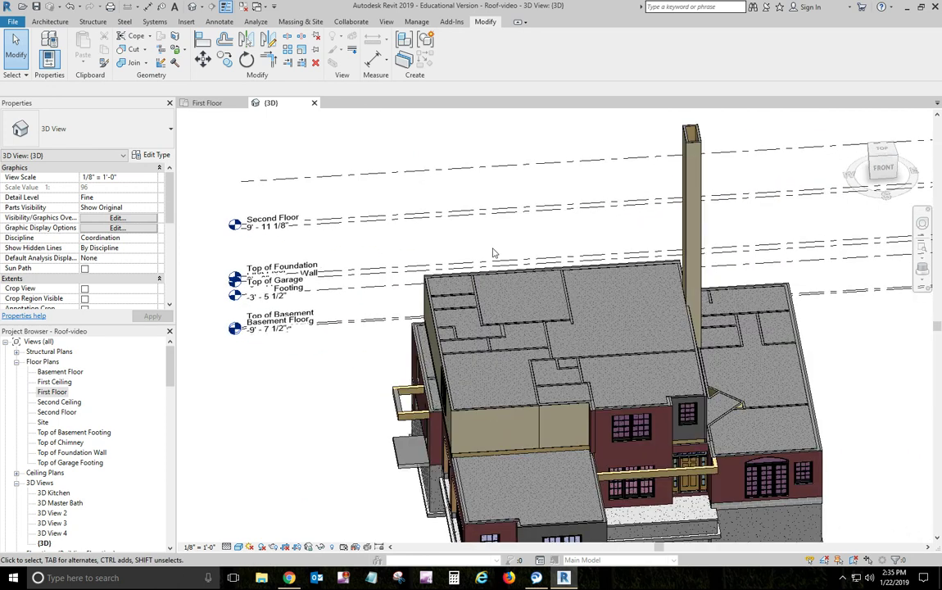